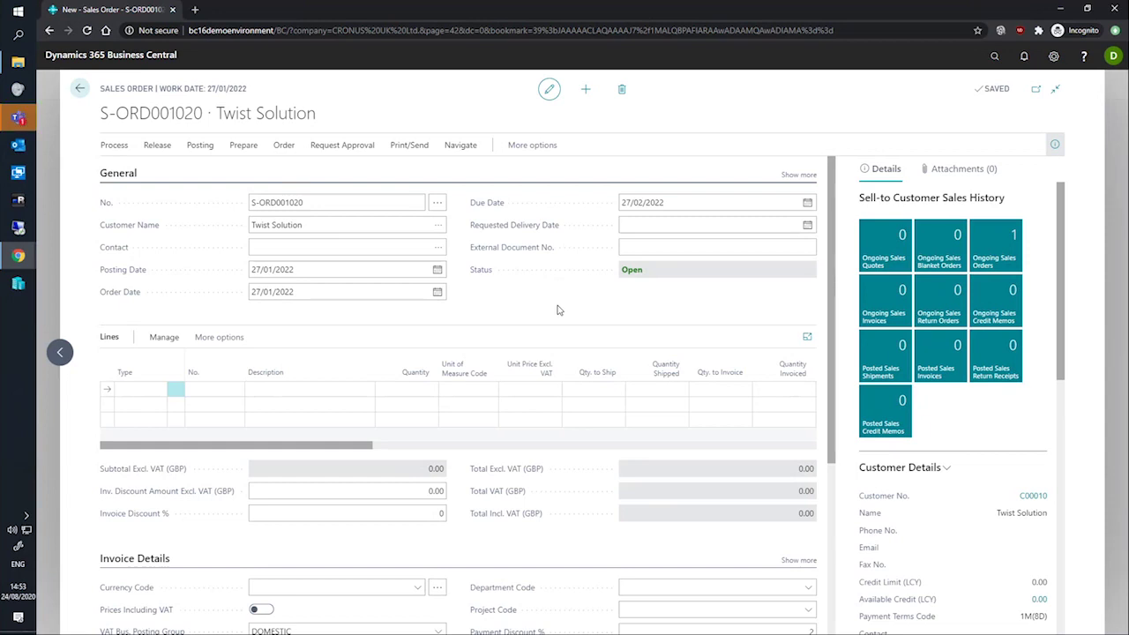
# Add an item line for 12 BERLIN Guest Chair, yellow (1936-S)
pyautogui.click(124, 389)
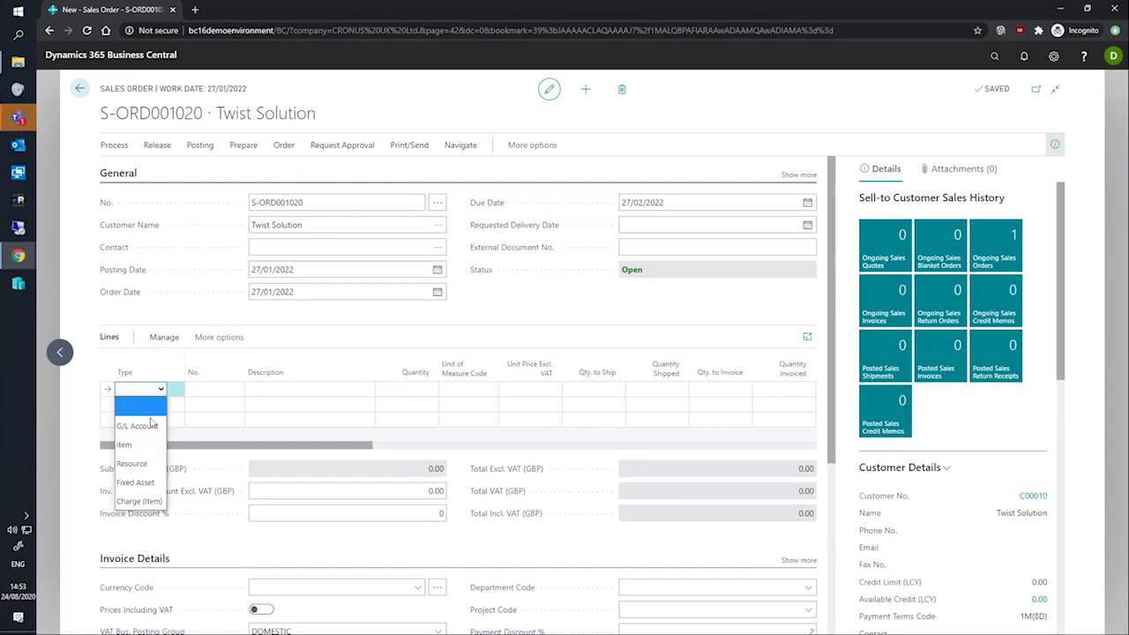
pyautogui.click(132, 448)
pyautogui.scroll(-5, 339, 492)
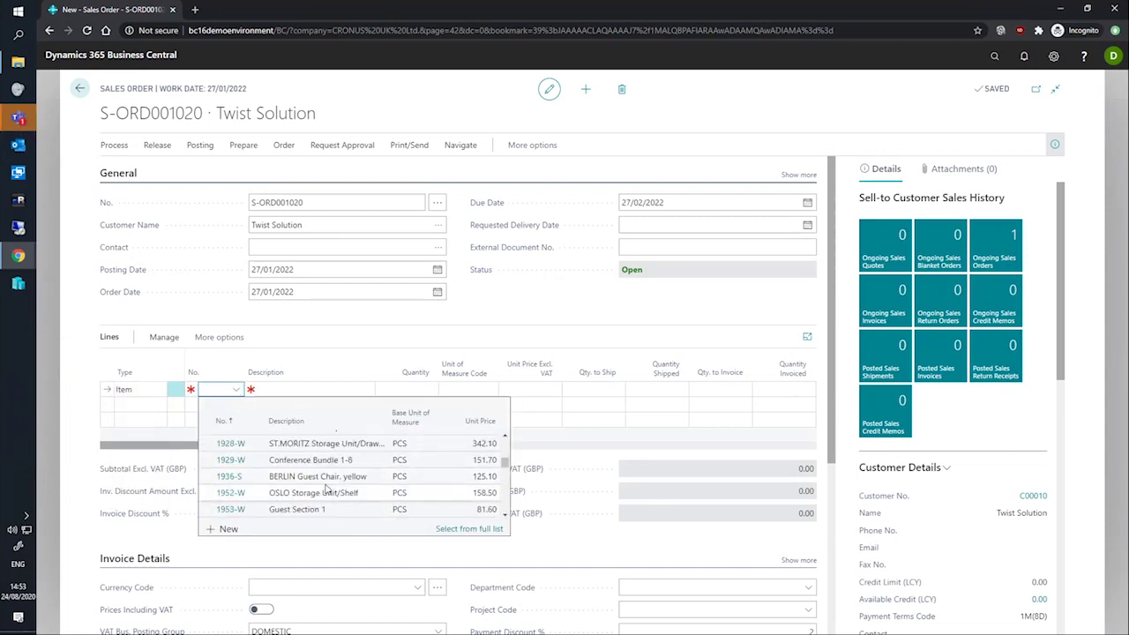
pyautogui.click(246, 476)
pyautogui.click(403, 389)
pyautogui.write('12')
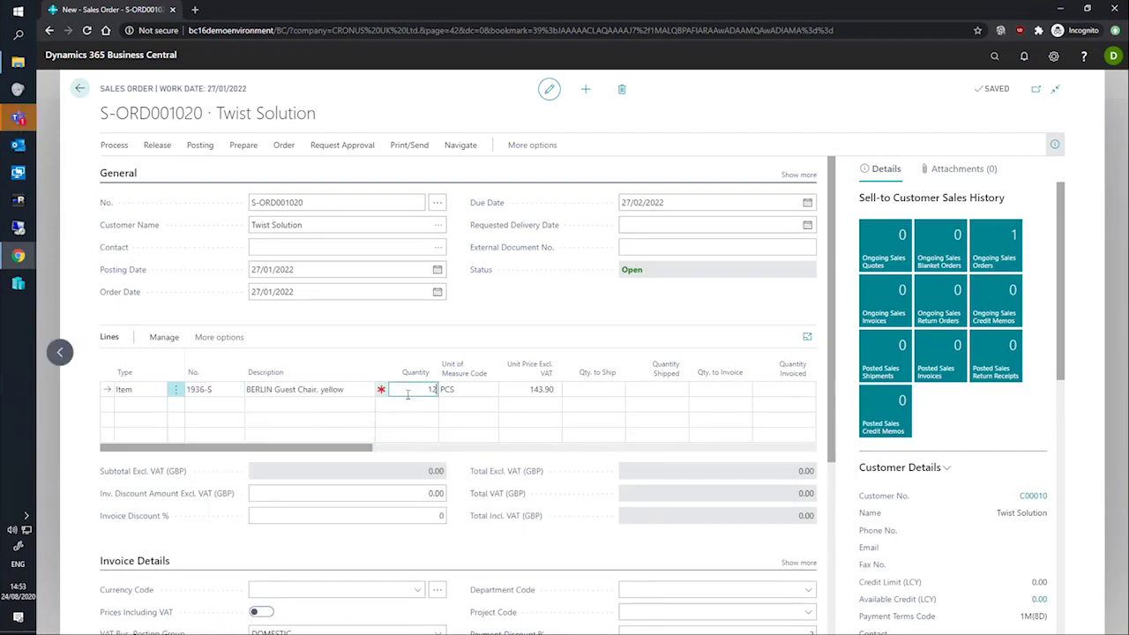
# Add a second line for resource MARK with quantity 1 hour
pyautogui.click(174, 408)
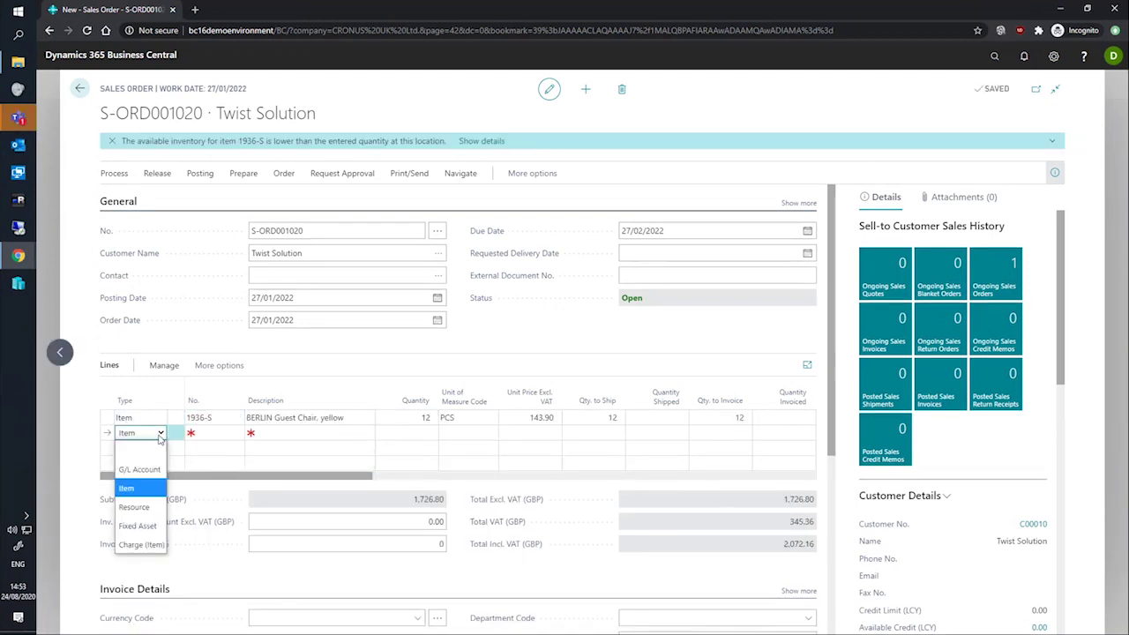
pyautogui.click(135, 508)
pyautogui.click(213, 434)
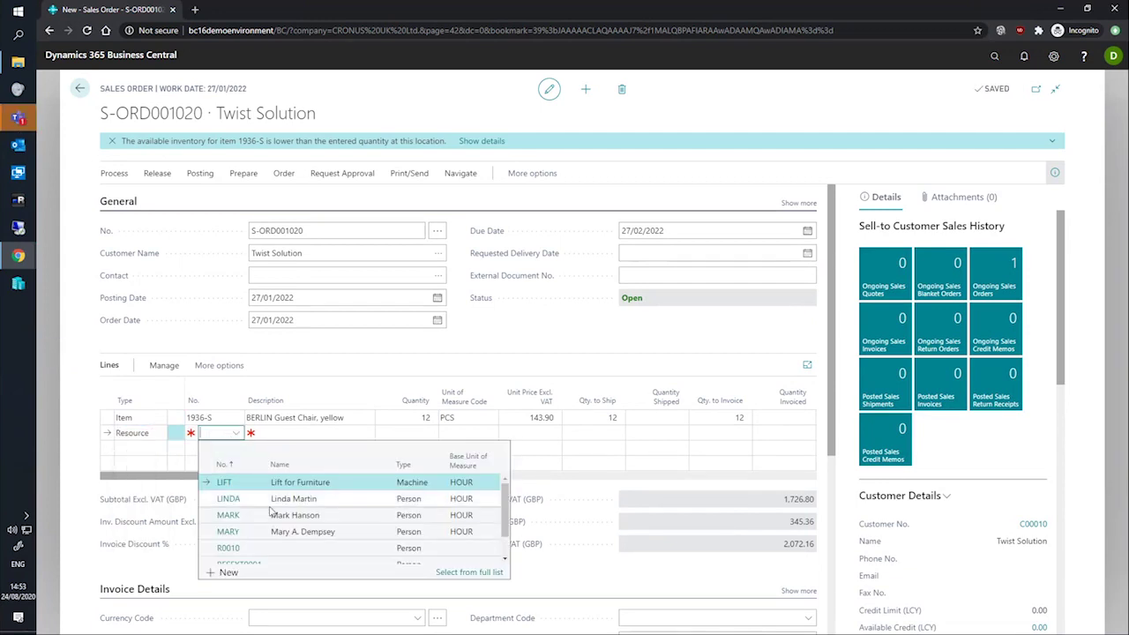
pyautogui.scroll(-2, 270, 514)
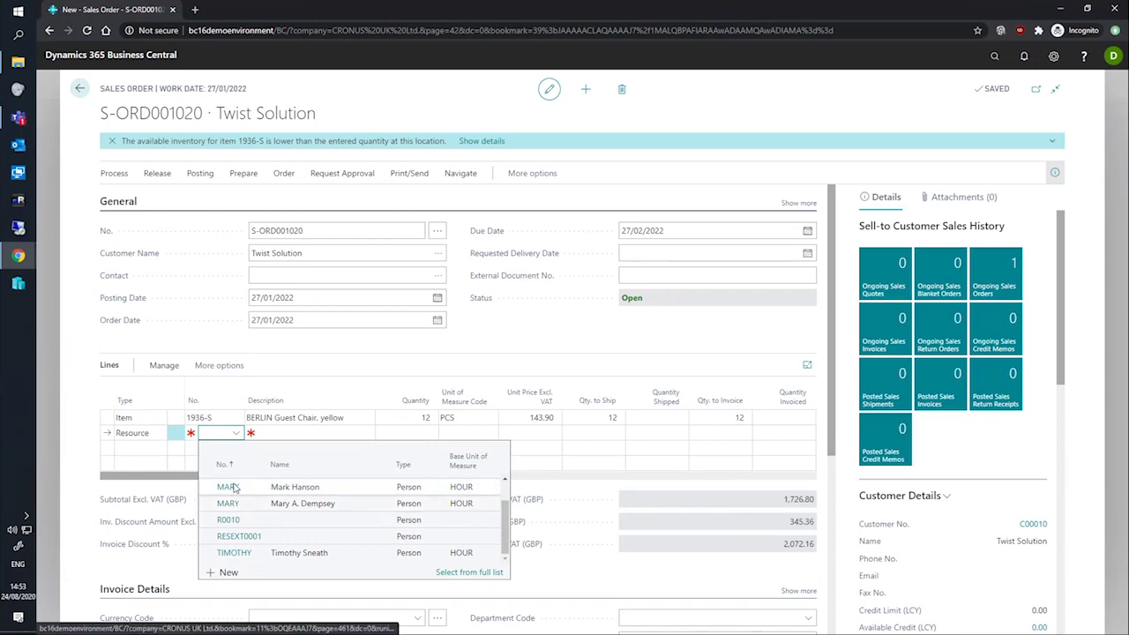
pyautogui.click(241, 487)
pyautogui.click(414, 433)
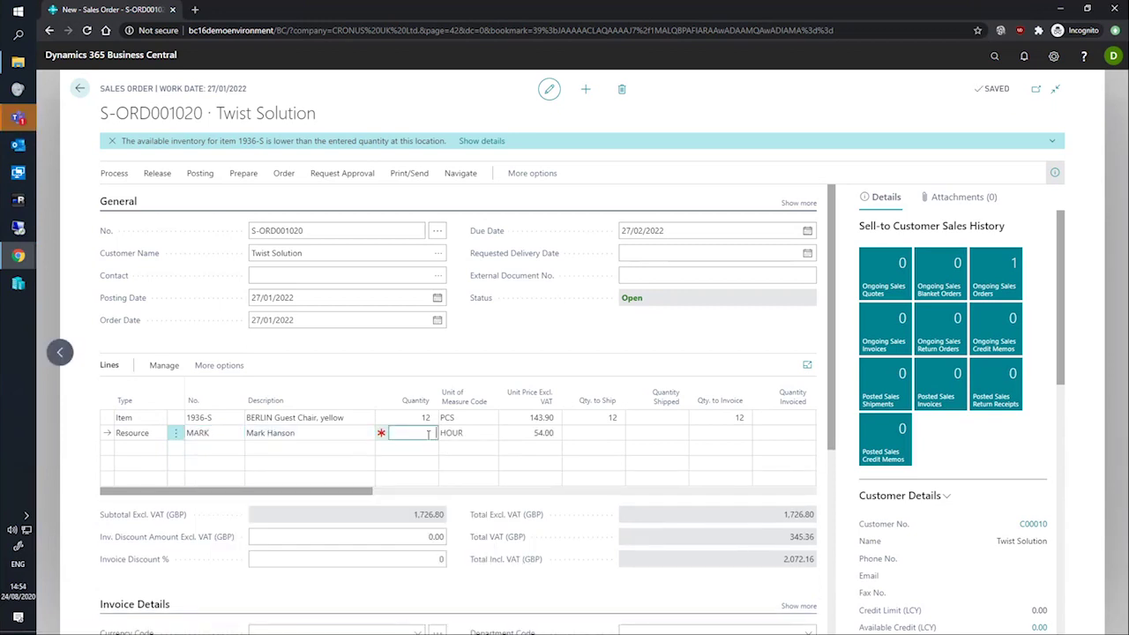
pyautogui.write('1')
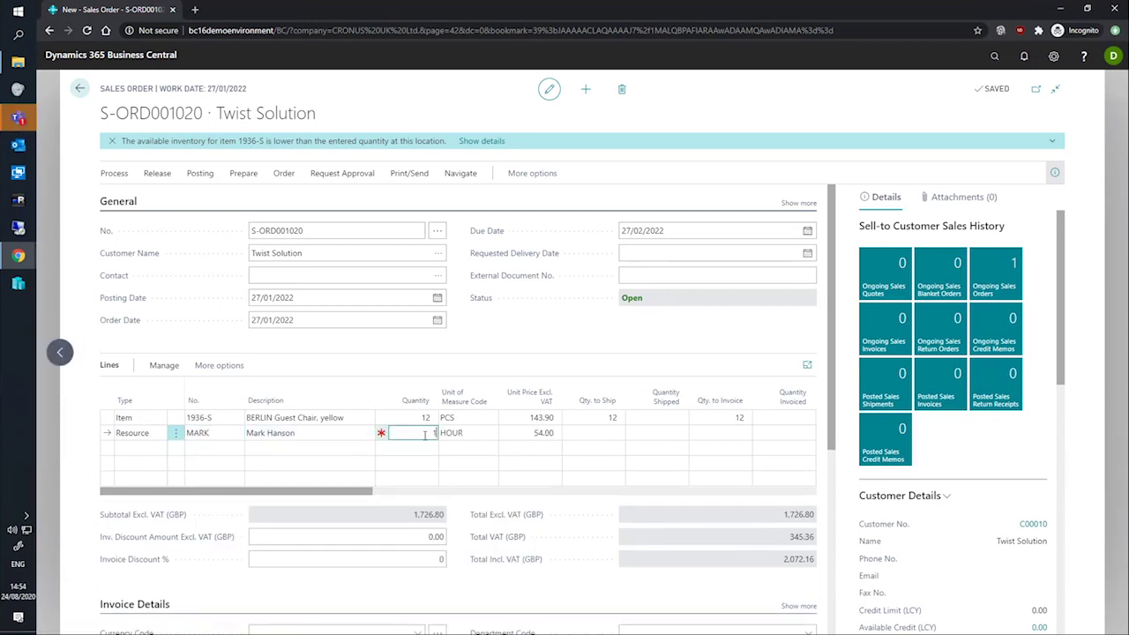
pyautogui.click(587, 433)
pyautogui.click(394, 433)
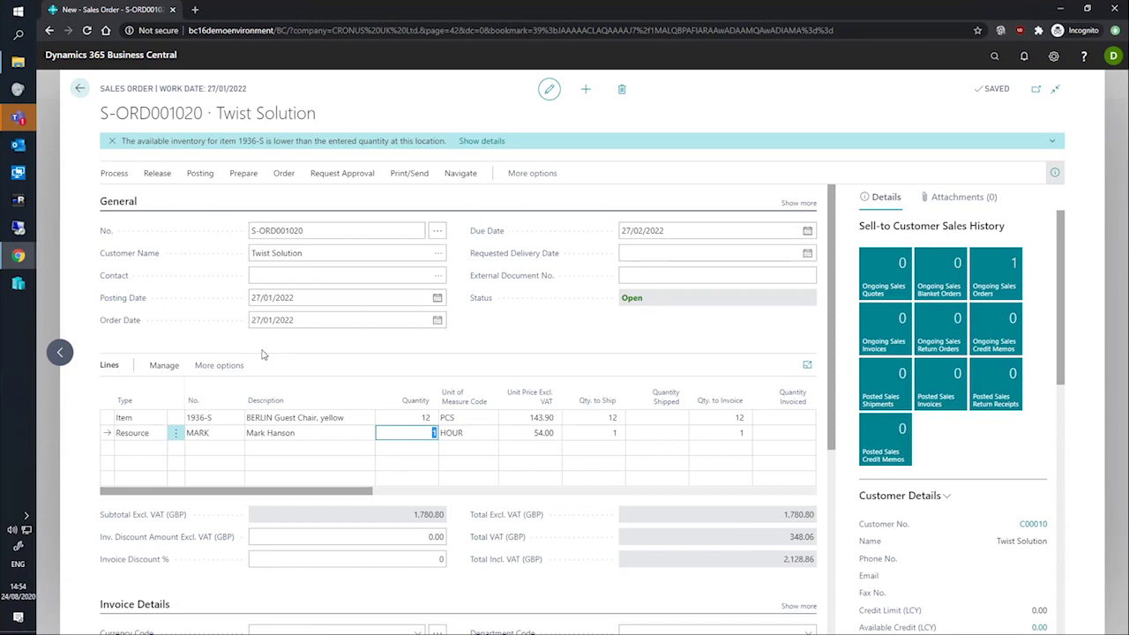
# Set the order header dimension CUSTOMERGROUP to MEDIUM on the Dimensions page, then close it
pyautogui.click(532, 173)
pyautogui.click(565, 174)
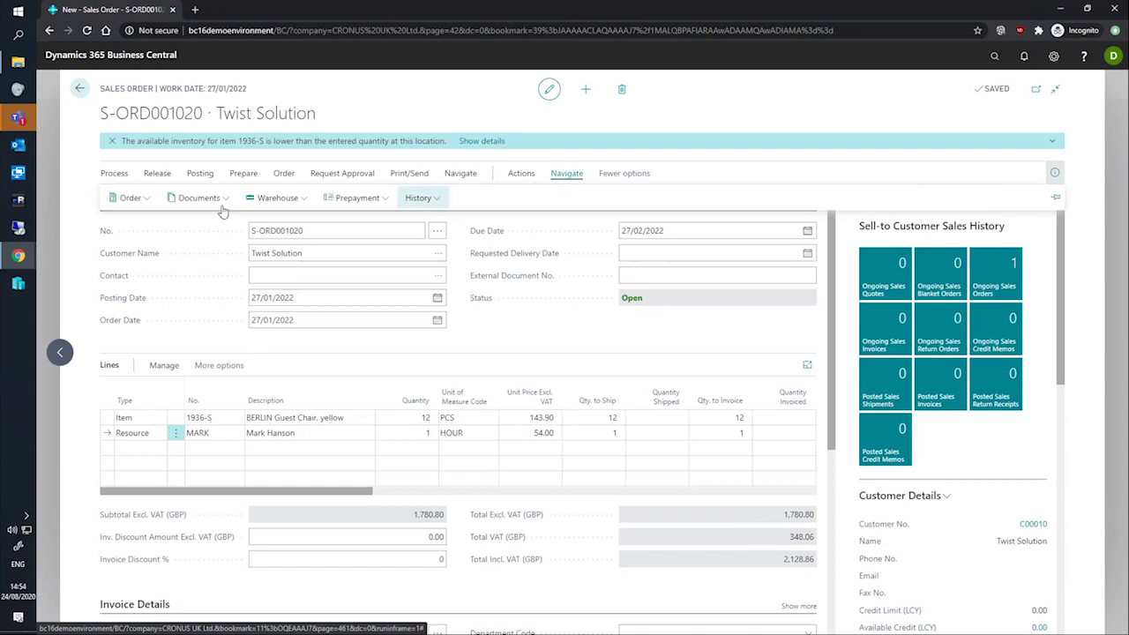
pyautogui.click(130, 198)
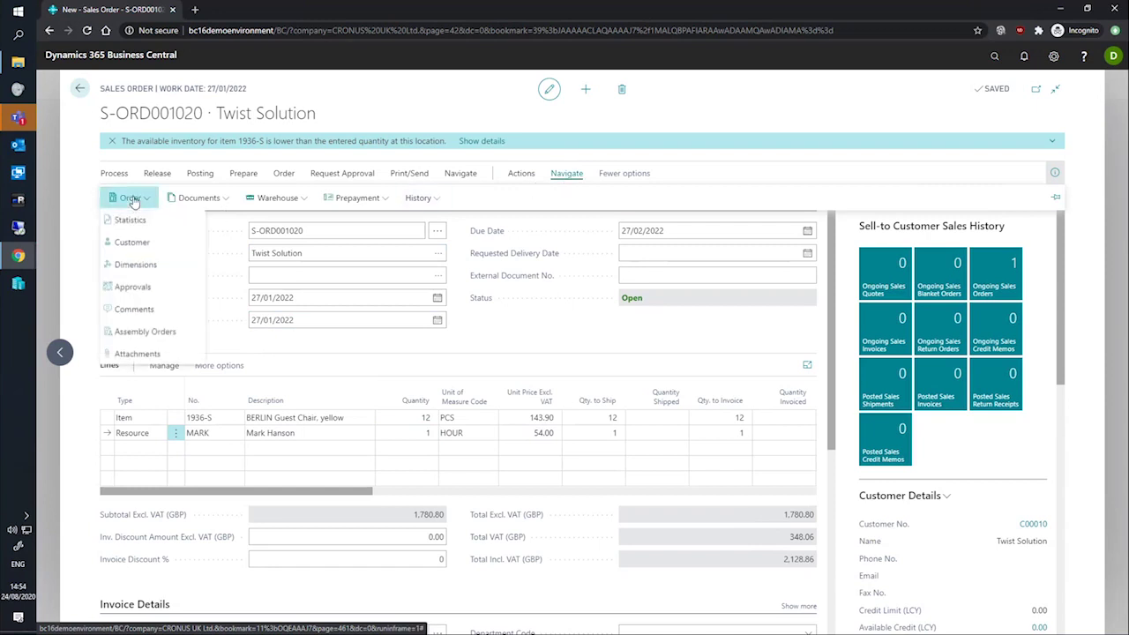
pyautogui.click(129, 264)
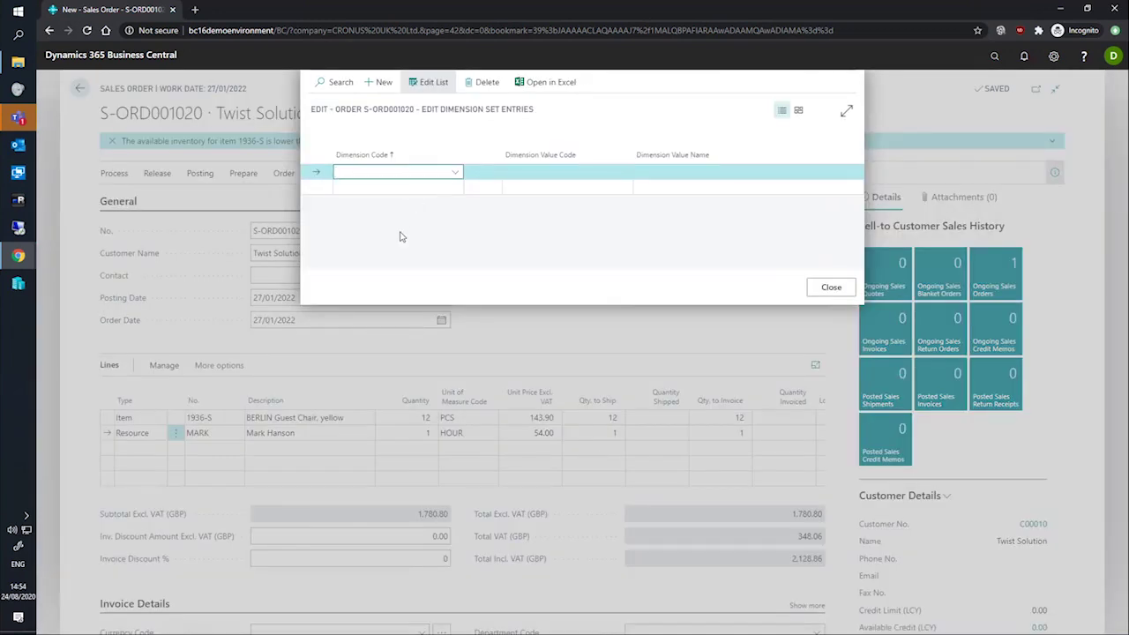
pyautogui.click(456, 172)
pyautogui.click(373, 271)
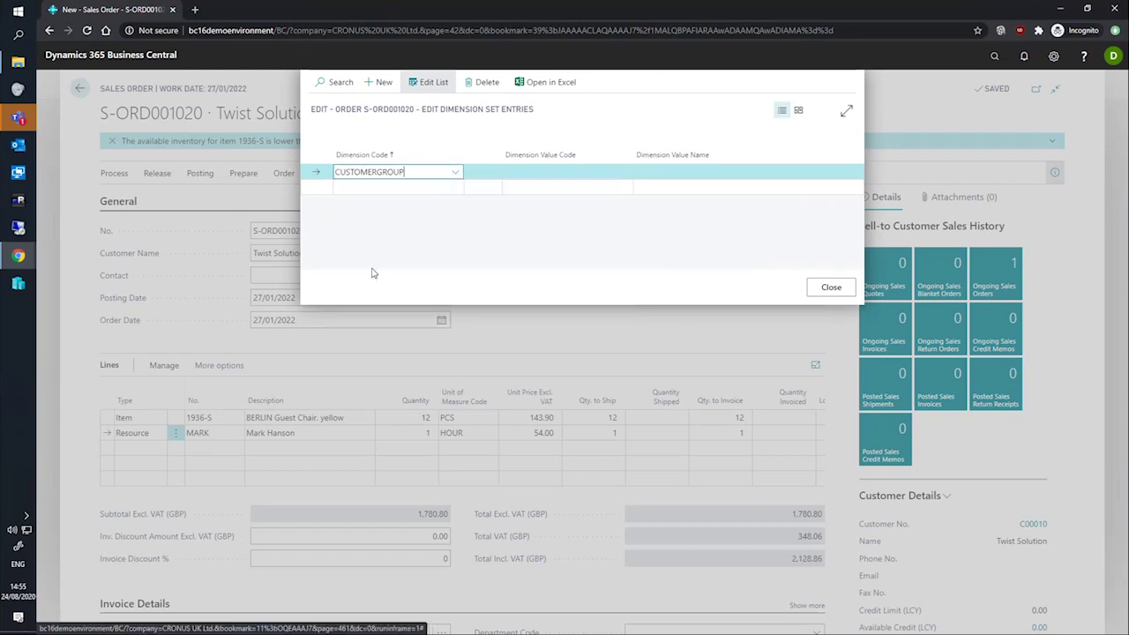
pyautogui.click(624, 172)
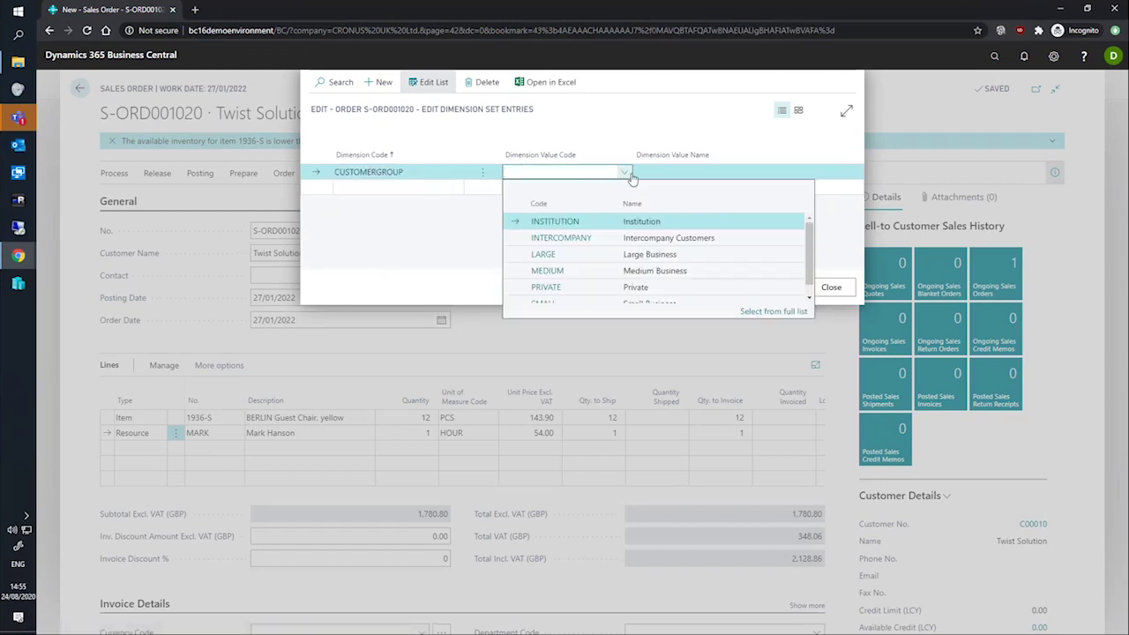
pyautogui.click(527, 272)
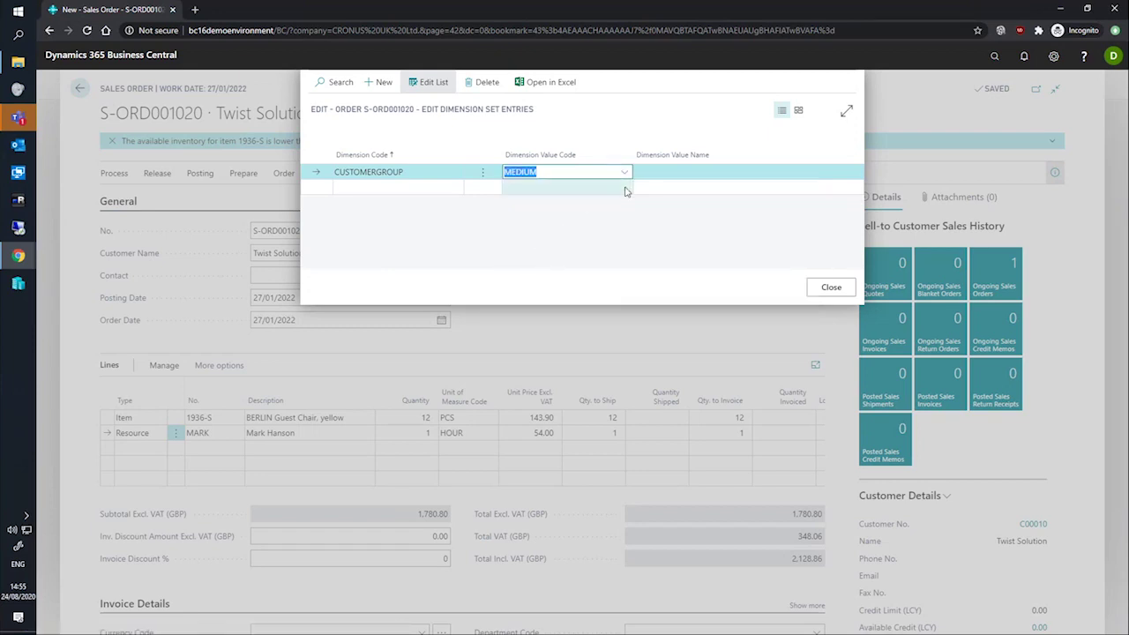
pyautogui.click(550, 187)
pyautogui.click(550, 173)
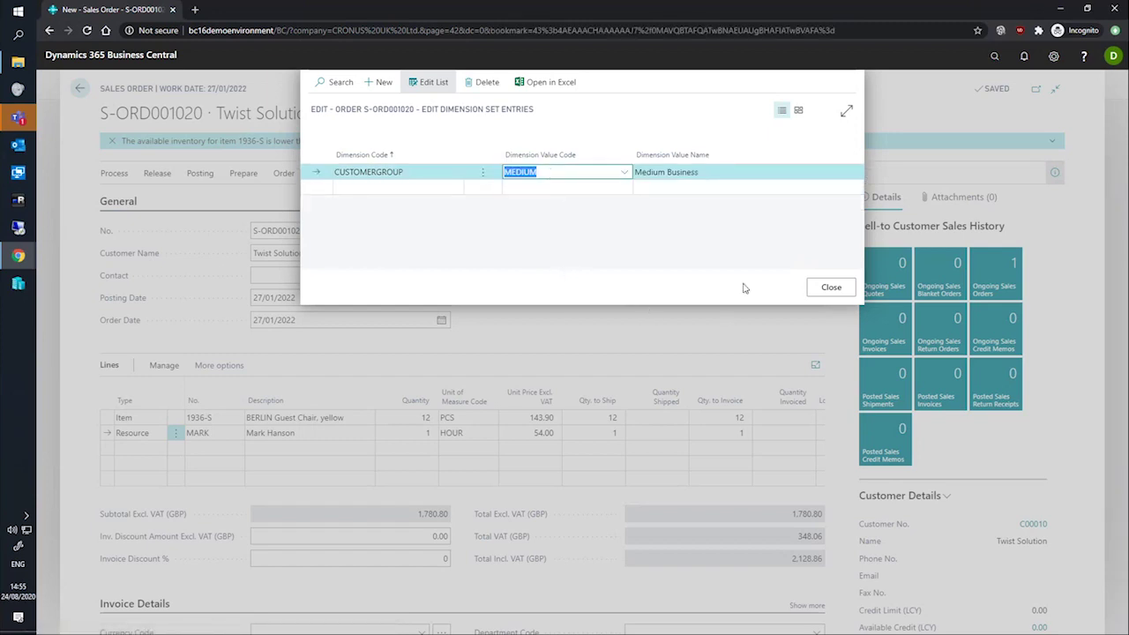
pyautogui.click(830, 288)
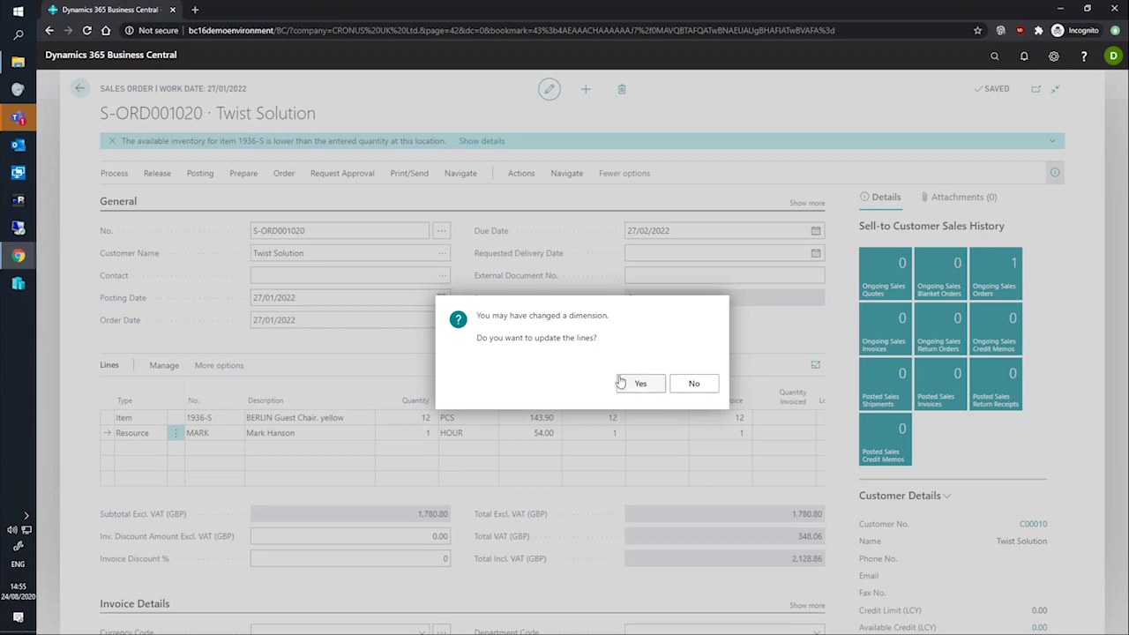
# Answer Yes to update the order lines with the new header dimension
pyautogui.click(621, 381)
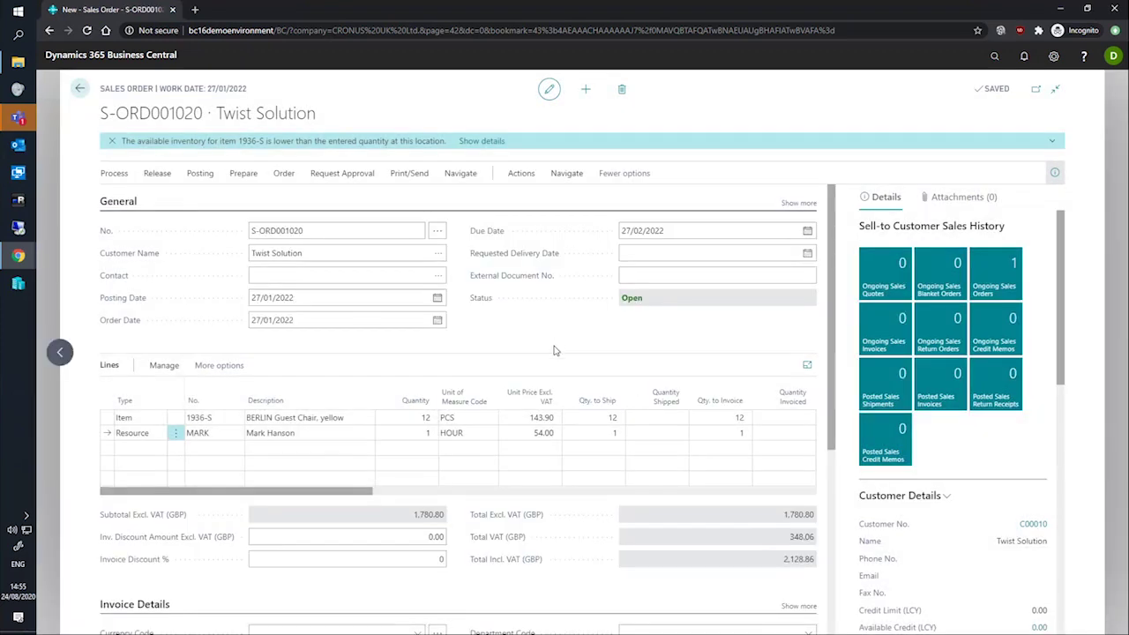
pyautogui.click(107, 420)
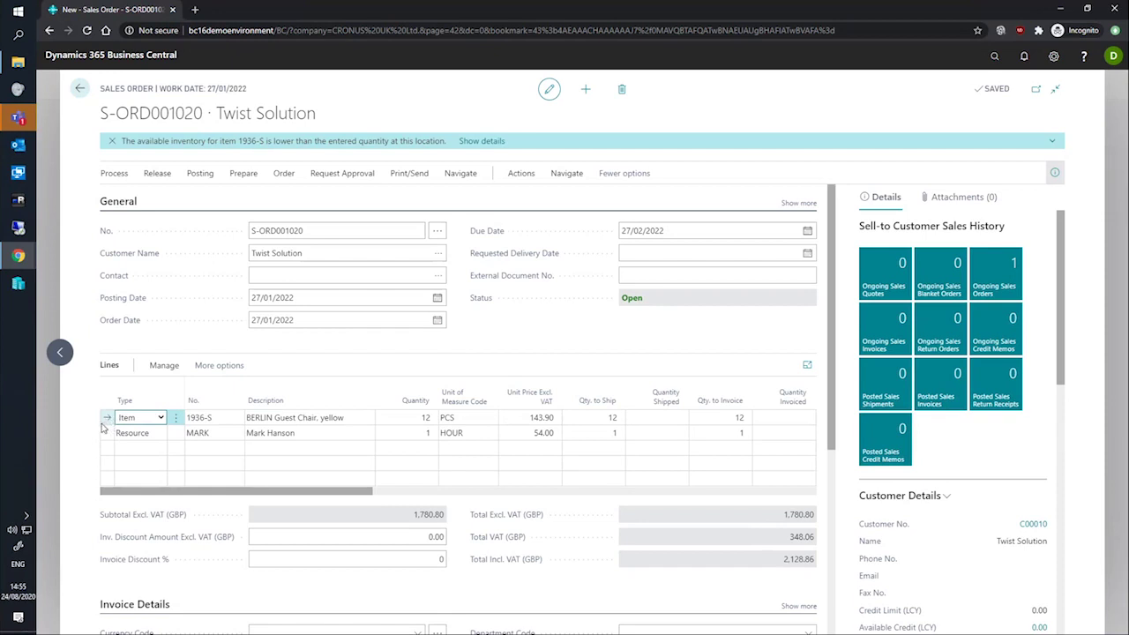
pyautogui.click(232, 368)
pyautogui.click(201, 368)
pyautogui.click(321, 391)
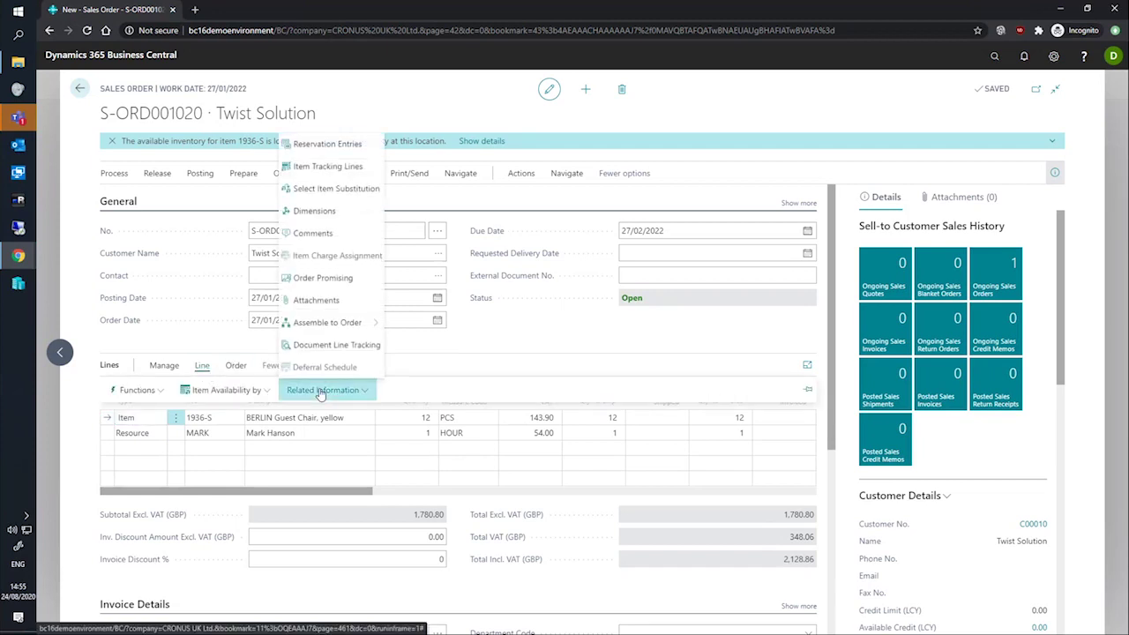
pyautogui.click(310, 212)
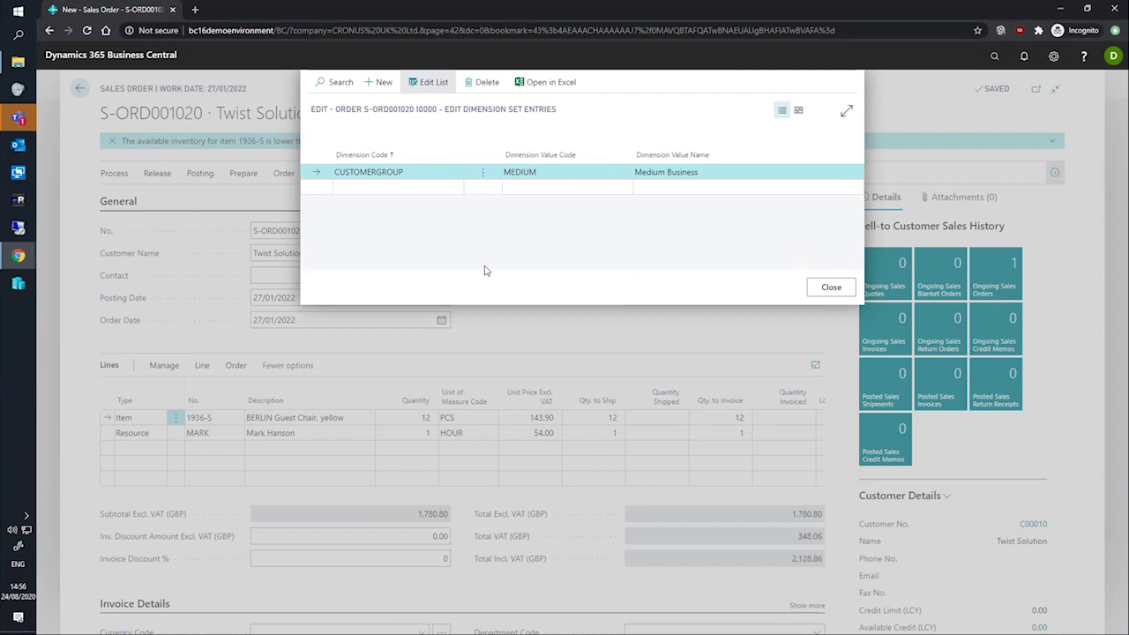
pyautogui.press('Escape')
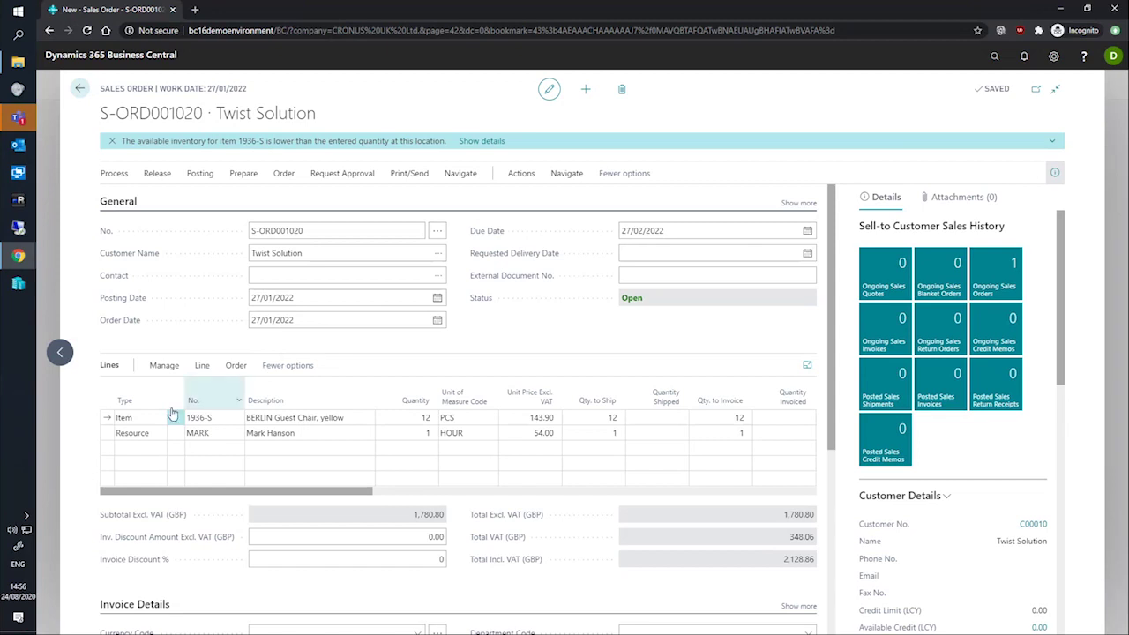
# Give the chair line the ACTIVITY dimension with value CHAIRS
pyautogui.click(201, 367)
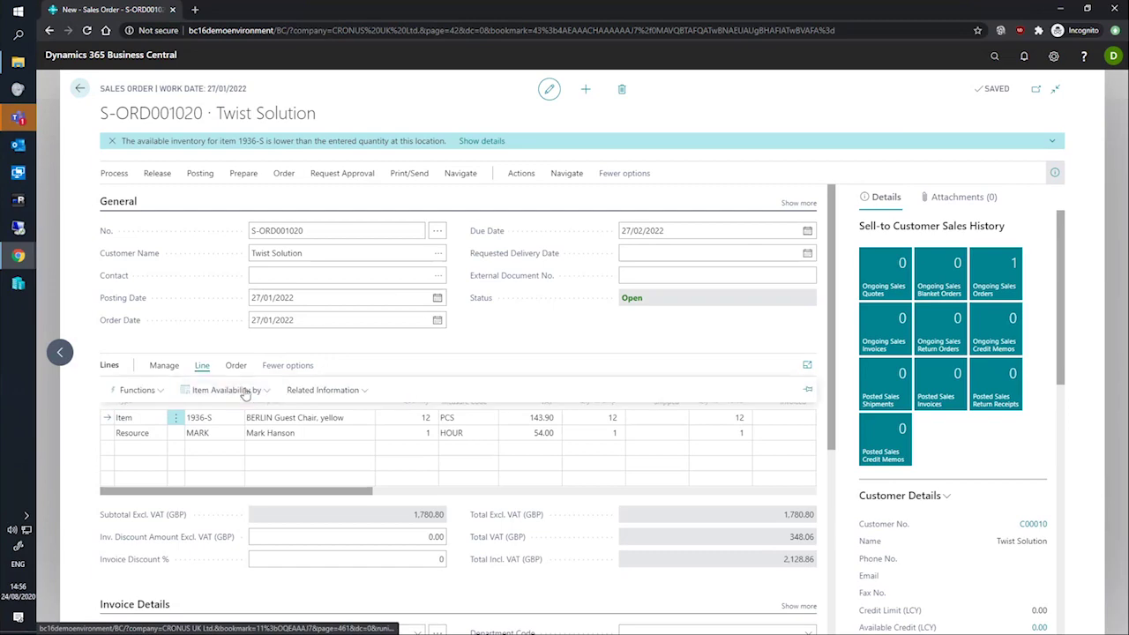
pyautogui.click(323, 390)
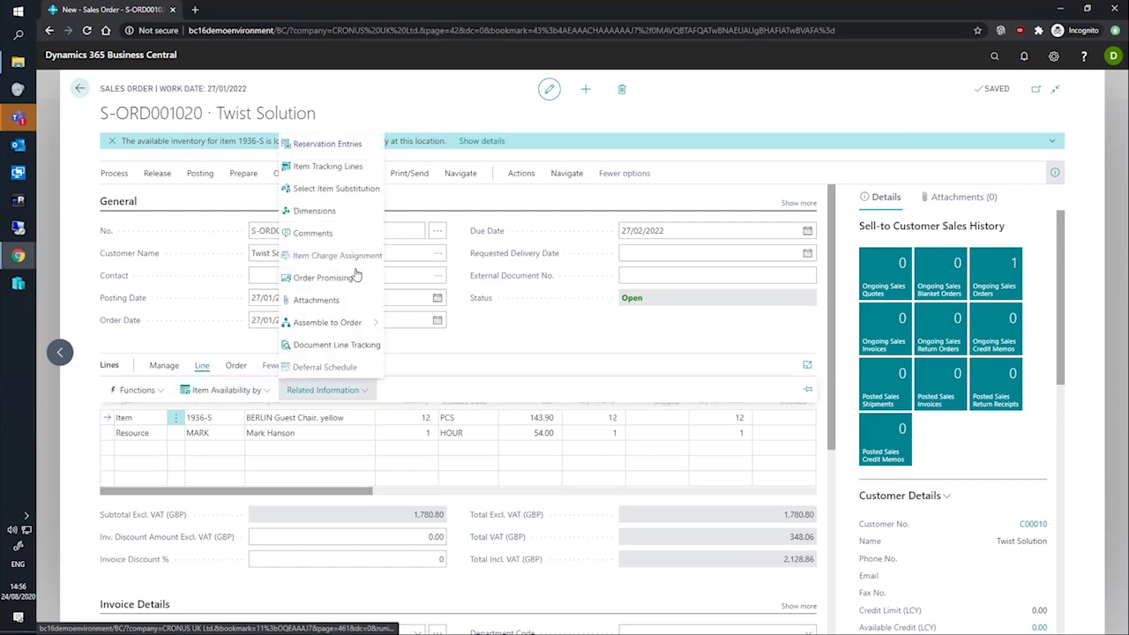
pyautogui.click(338, 210)
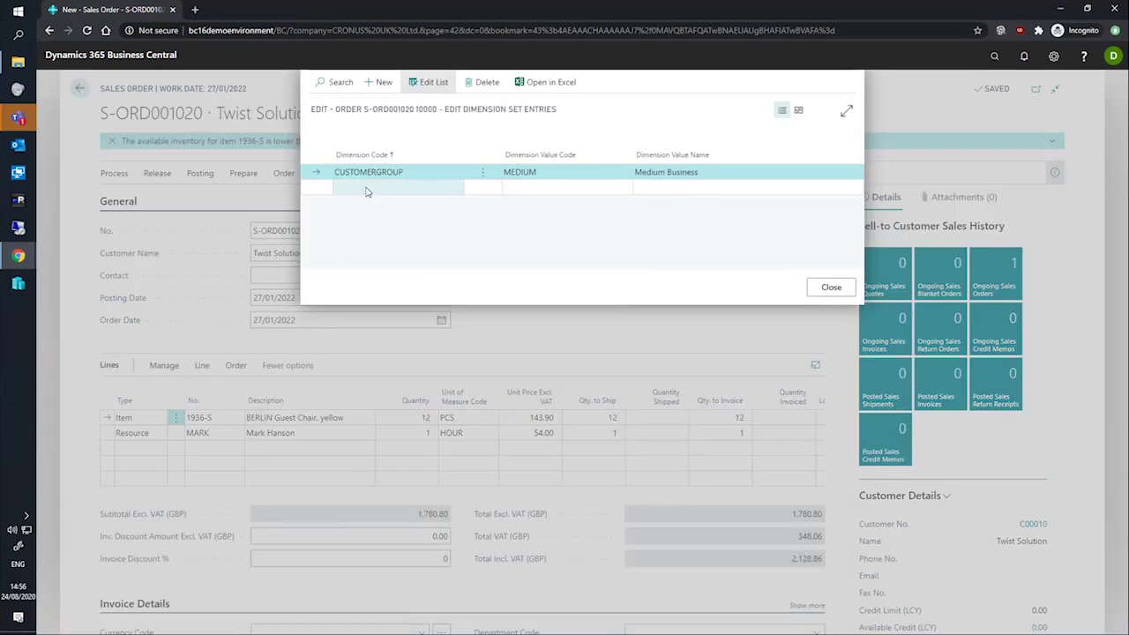
pyautogui.click(365, 189)
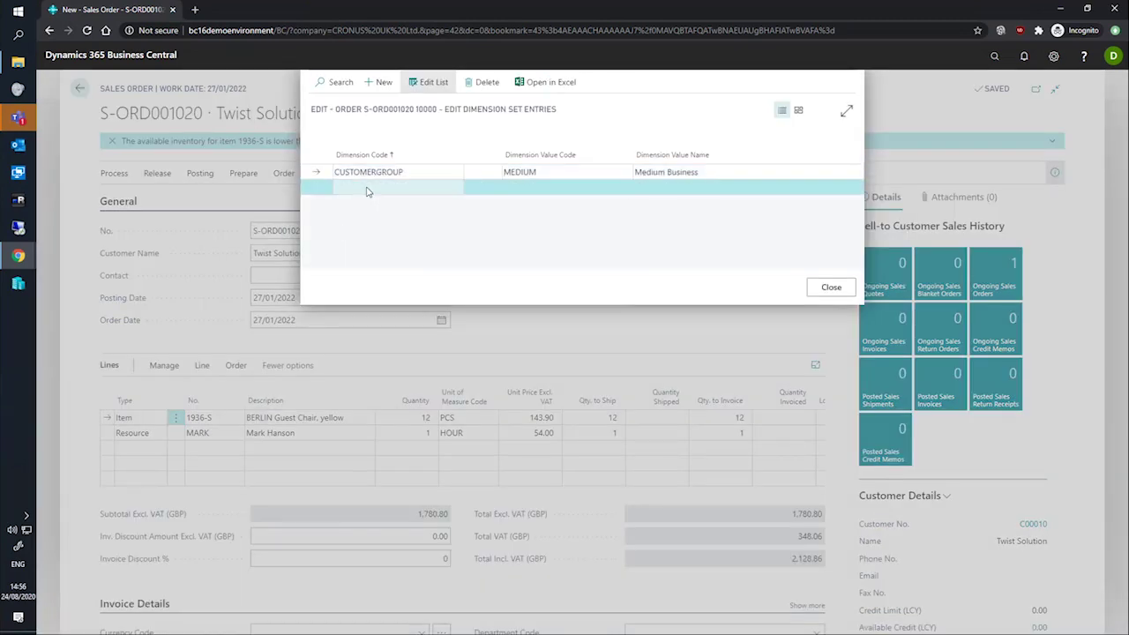
pyautogui.click(455, 190)
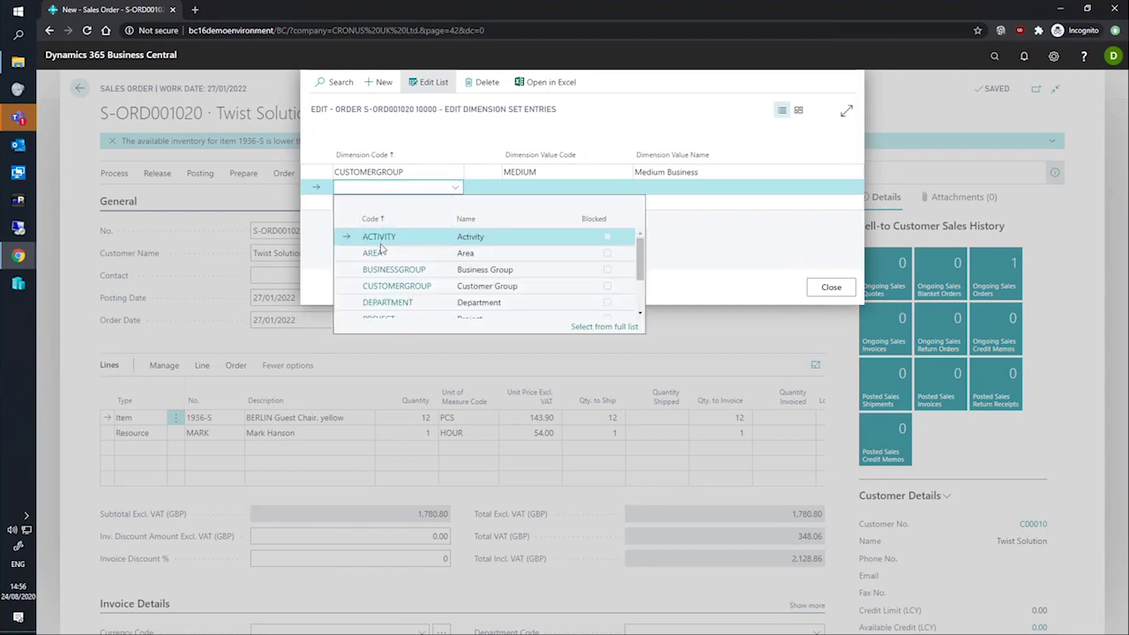
pyautogui.click(379, 236)
pyautogui.press('Tab')
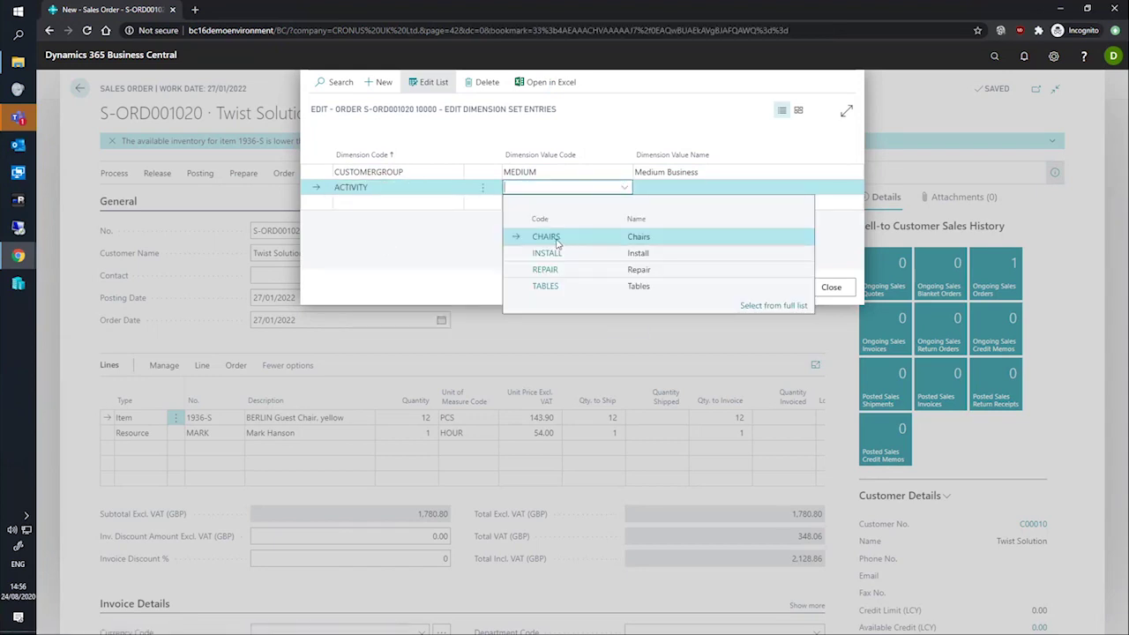
pyautogui.click(552, 241)
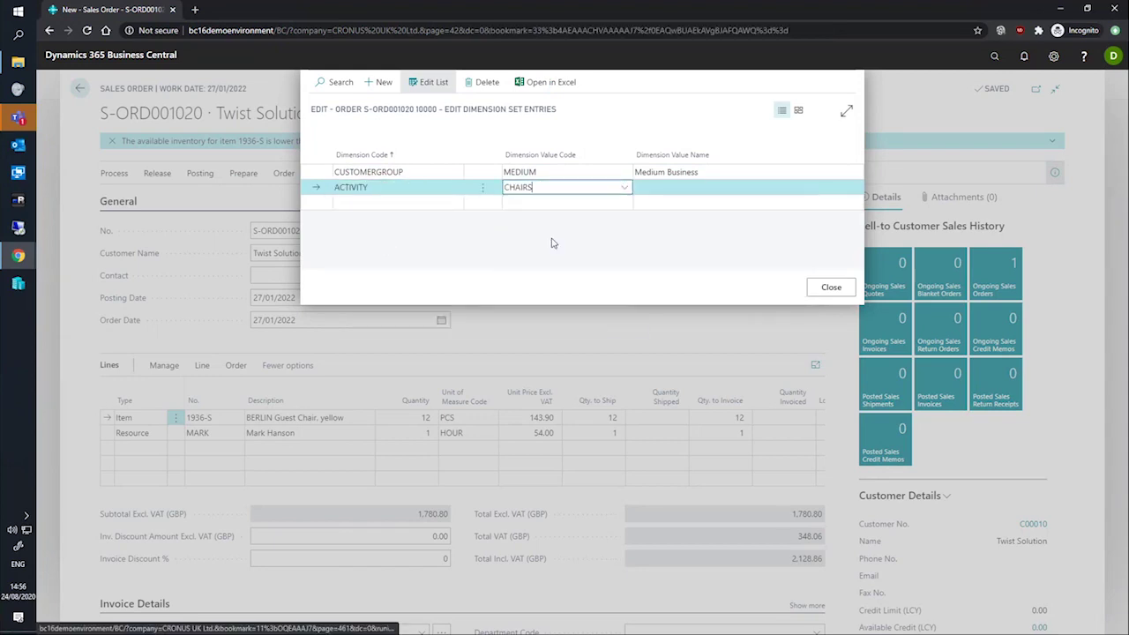
pyautogui.click(817, 291)
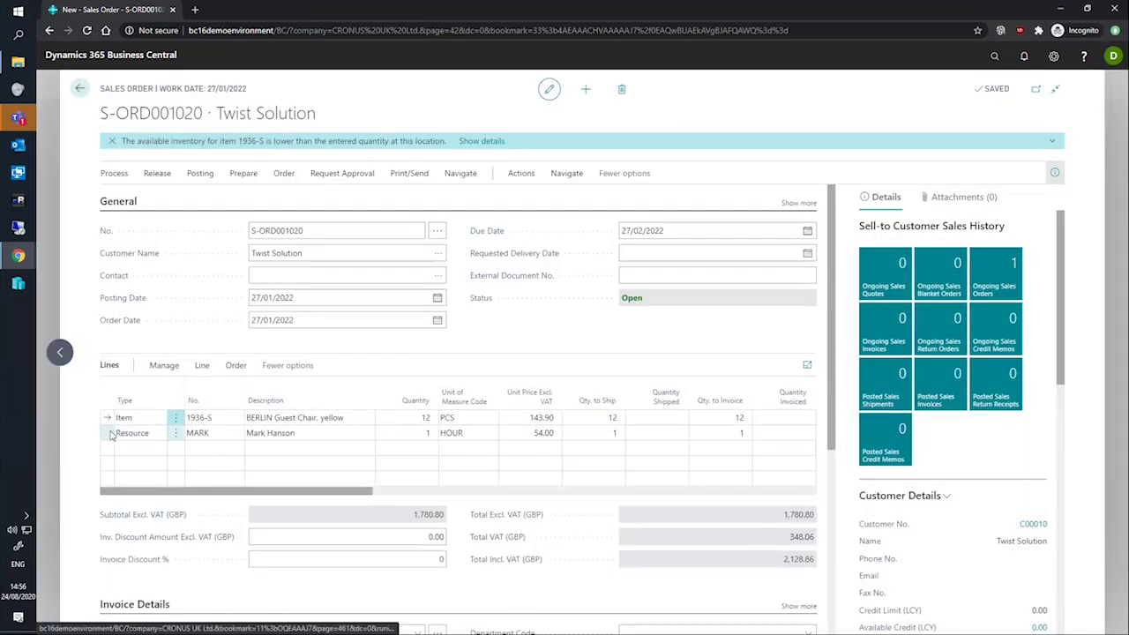
# Give the resource line the ACTIVITY dimension with value INSTALL
pyautogui.click(112, 435)
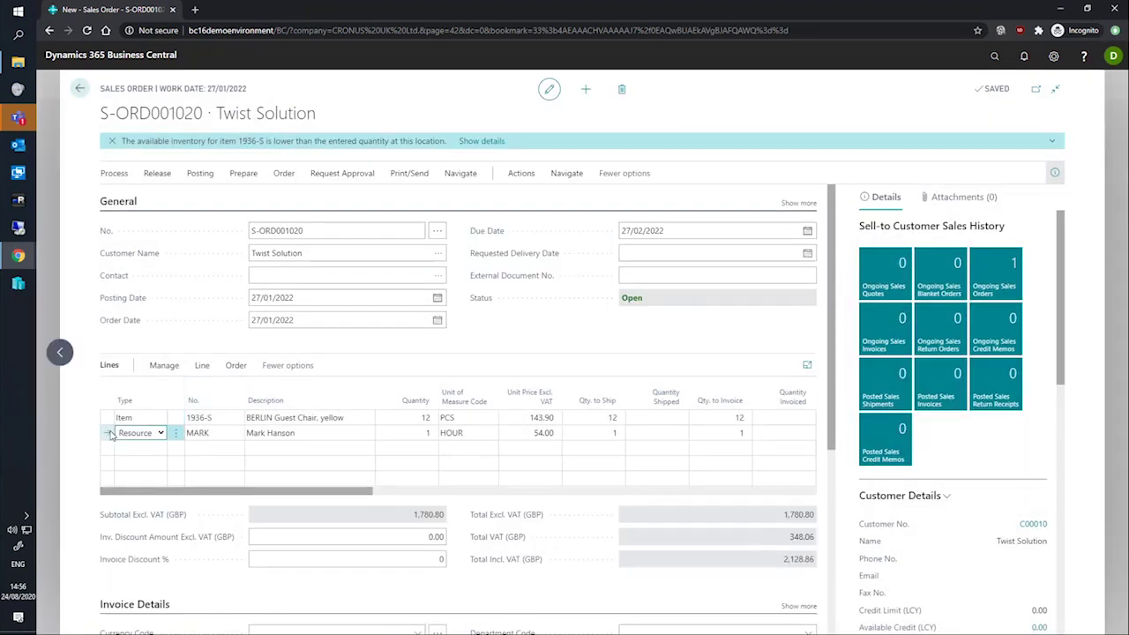
pyautogui.click(202, 365)
pyautogui.click(313, 390)
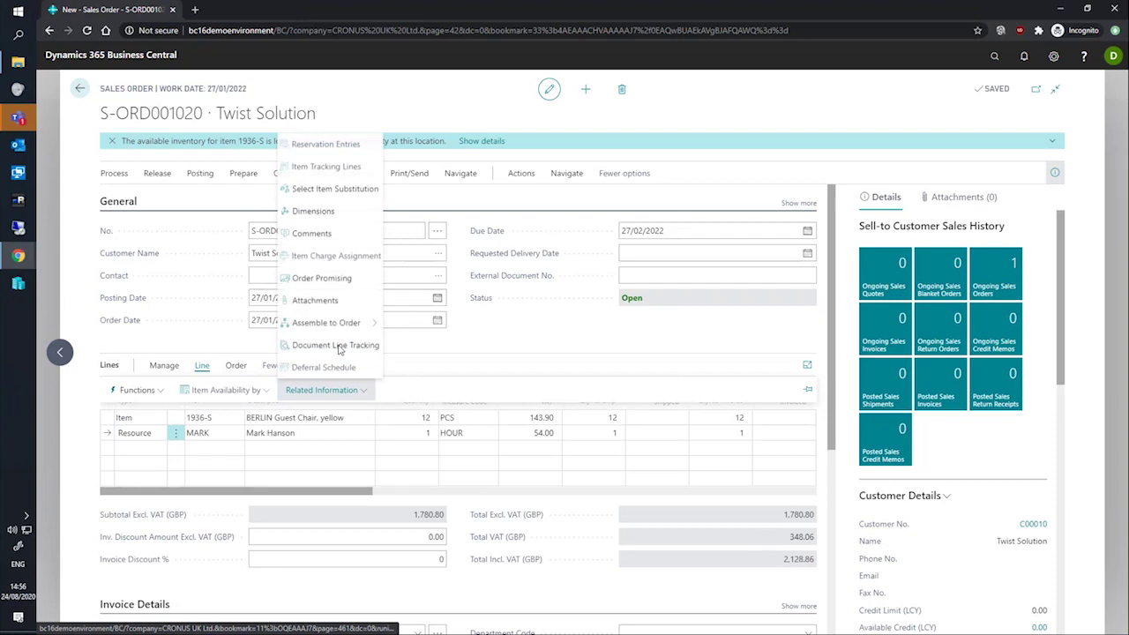
pyautogui.click(324, 210)
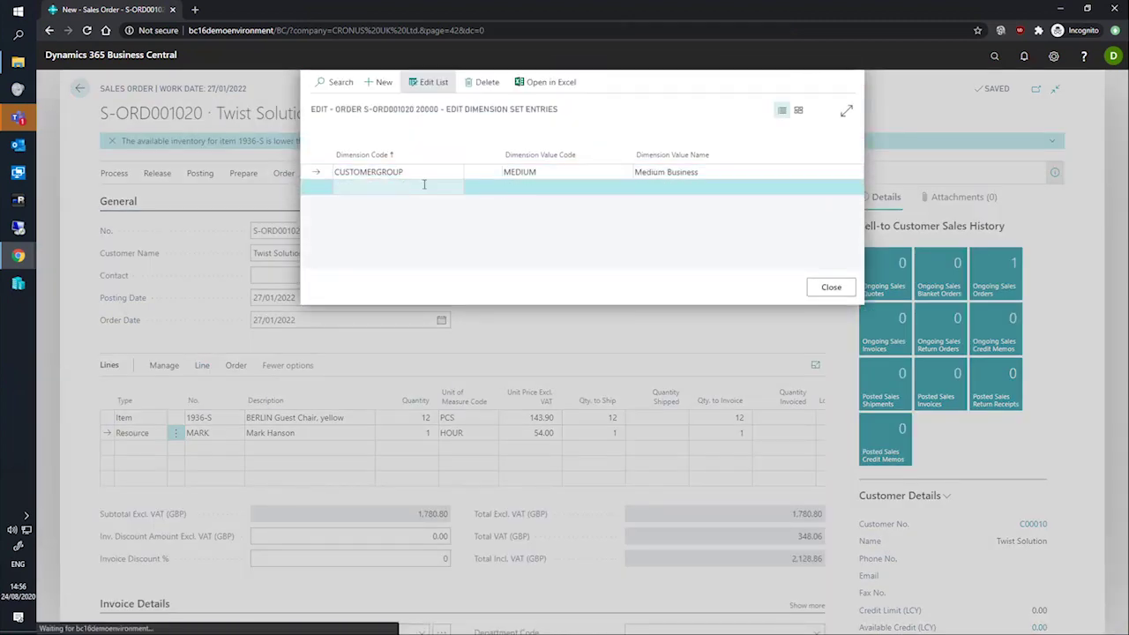
pyautogui.click(455, 188)
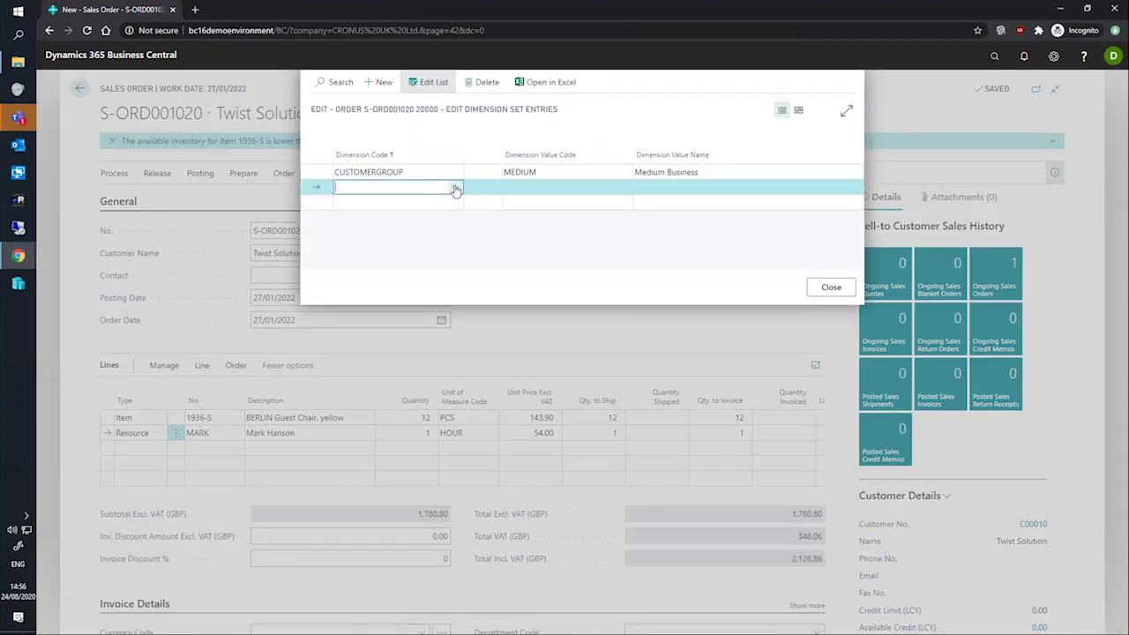
pyautogui.click(385, 231)
pyautogui.click(547, 187)
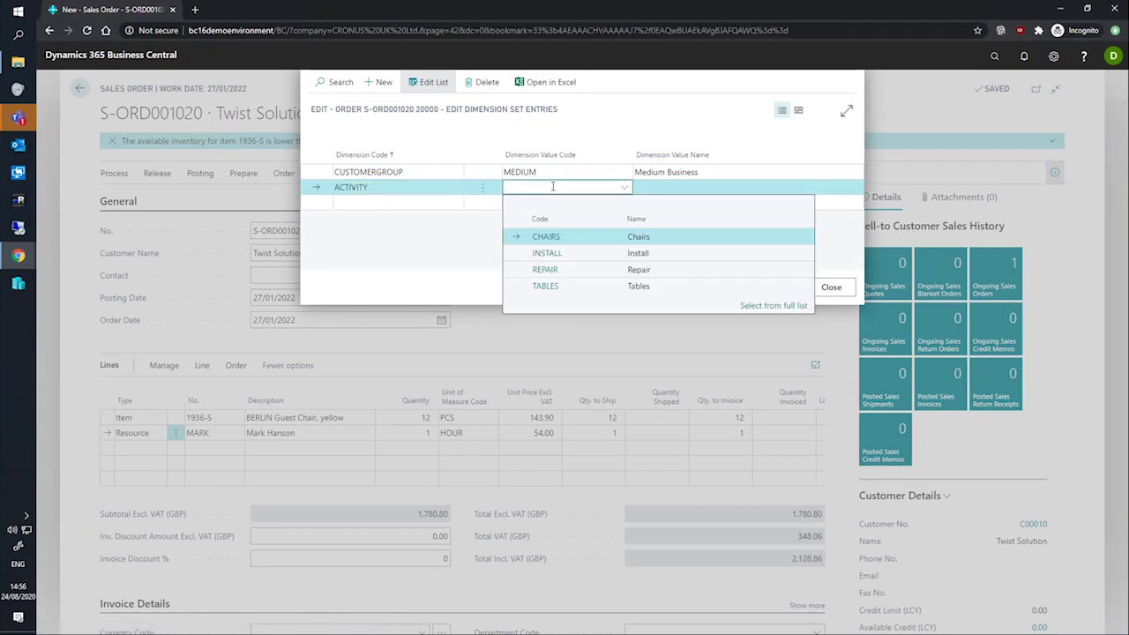
pyautogui.click(542, 254)
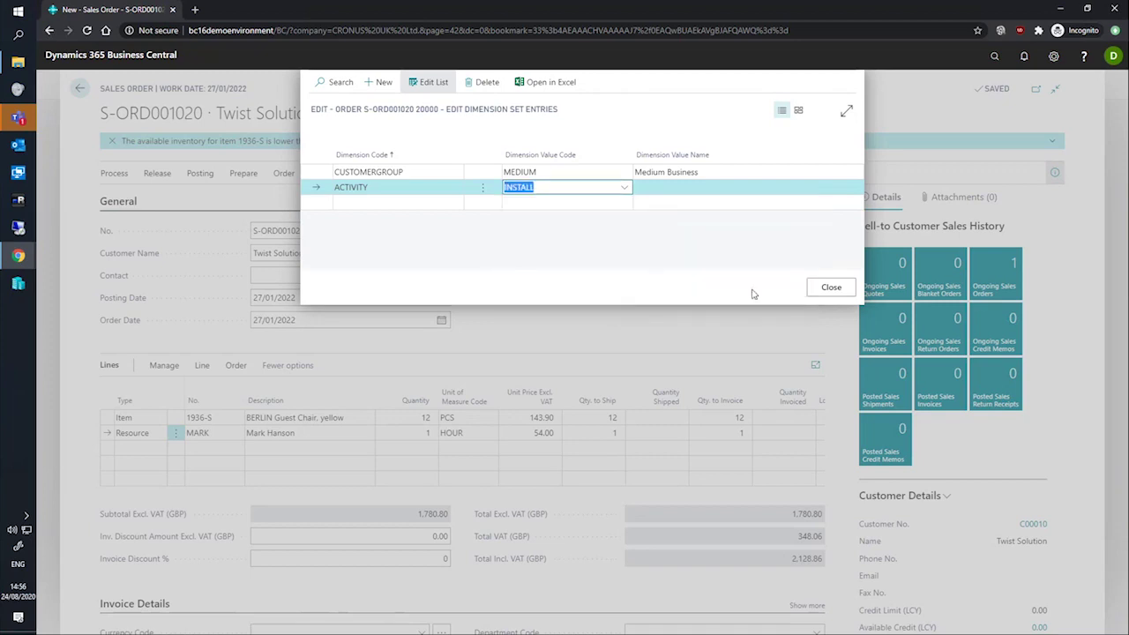